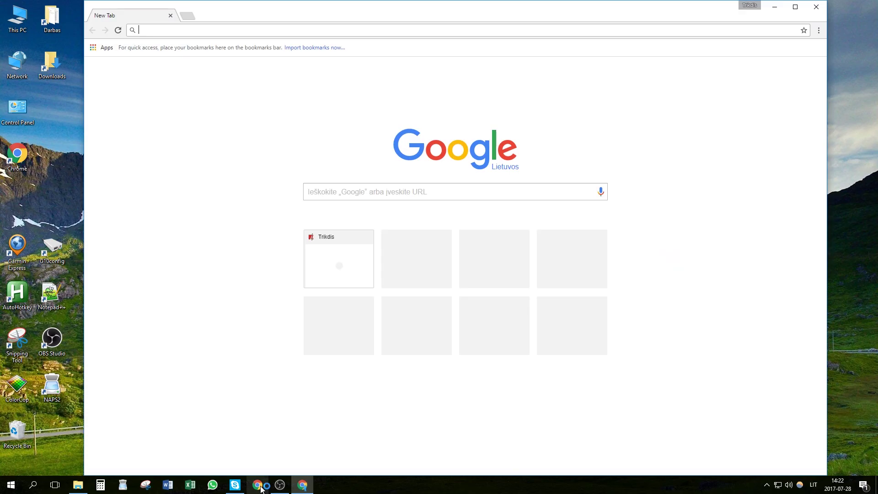
pyautogui.write('www.')
pyautogui.press('Return')
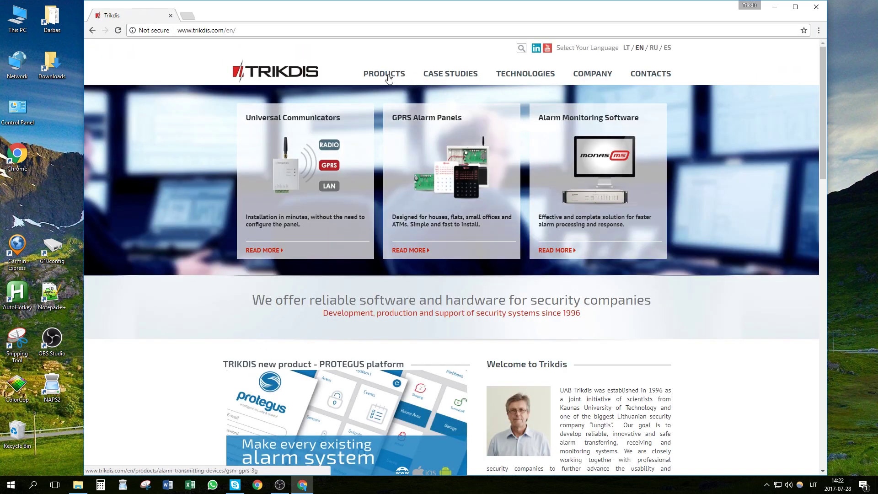
pyautogui.click(383, 74)
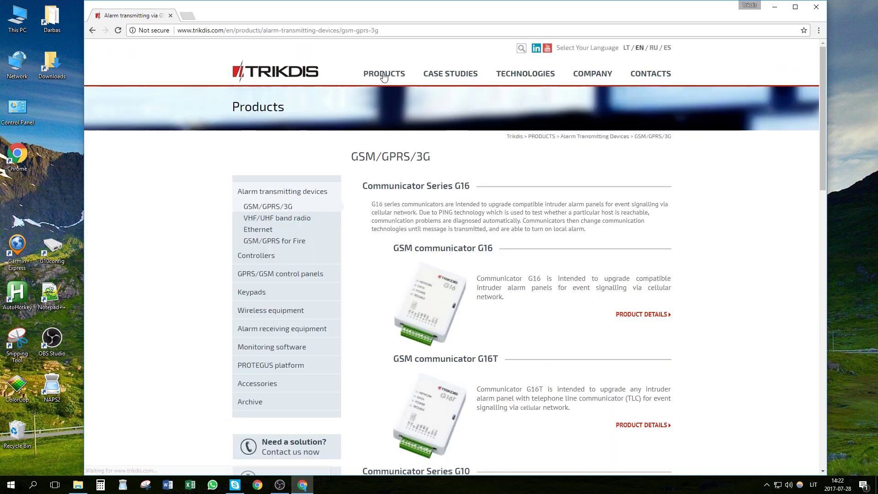
pyautogui.click(640, 316)
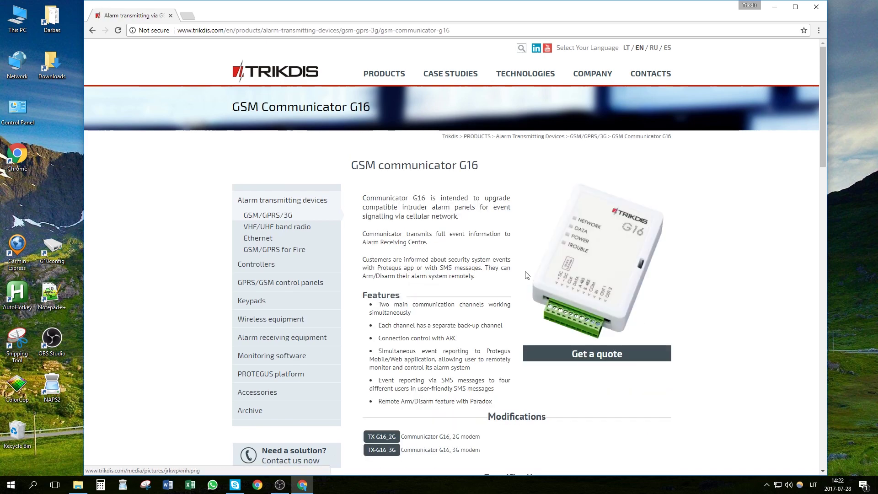
pyautogui.scroll(-10, 526, 275)
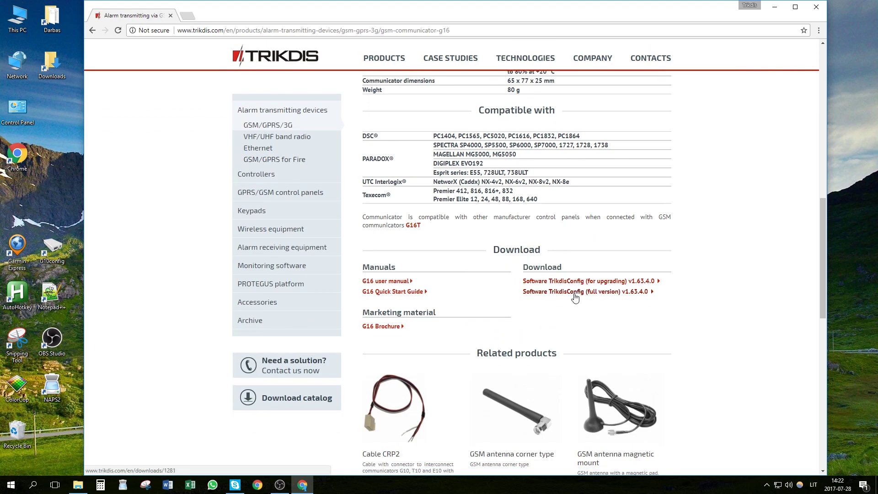
pyautogui.click(571, 293)
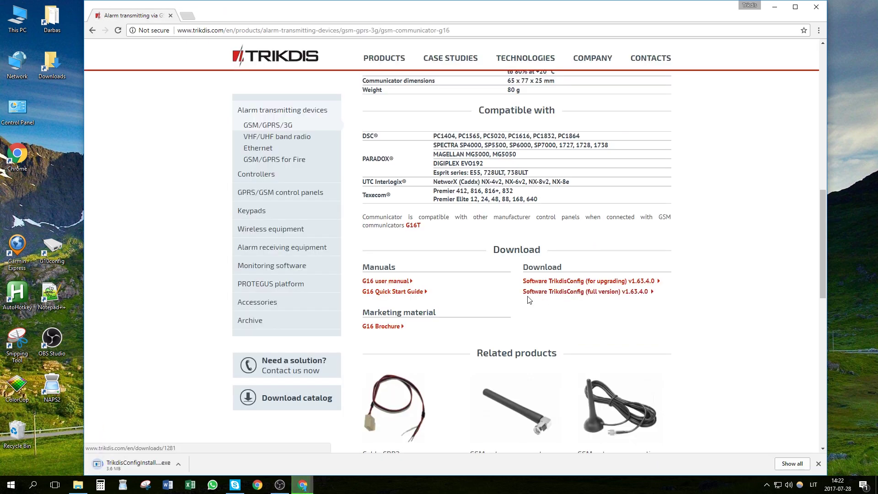
# Open the G16 user manual, run the downloaded installer, and accept the welcome and default destination pages
pyautogui.click(383, 283)
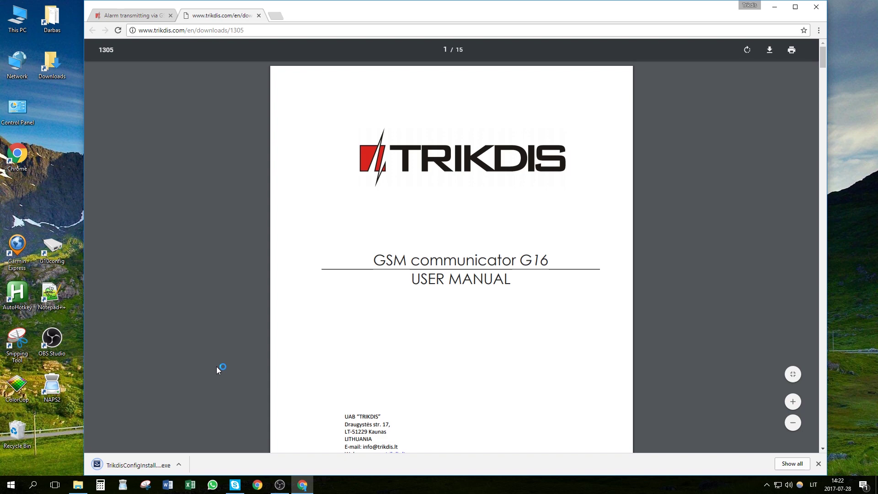
pyautogui.scroll(-4, 353, 375)
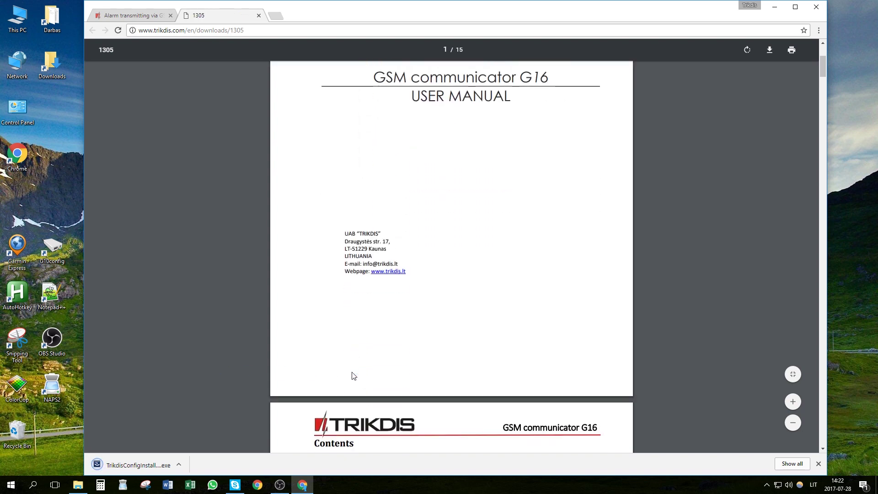
pyautogui.click(135, 466)
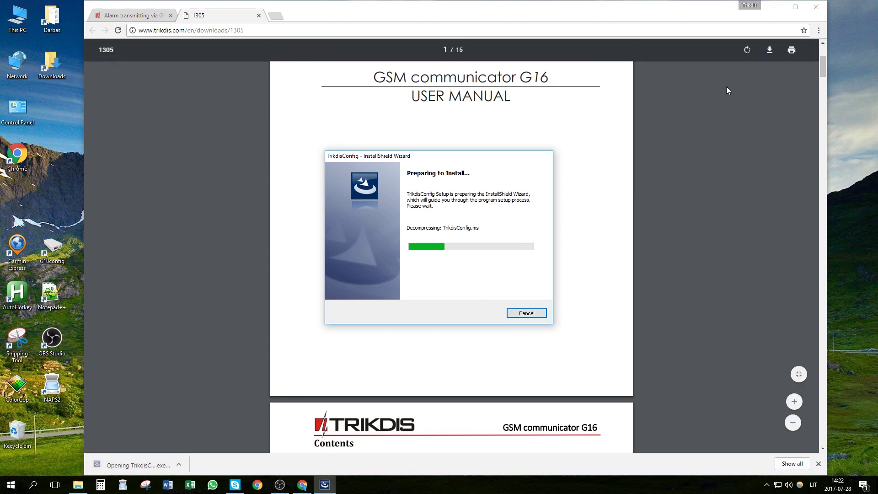
pyautogui.click(778, 6)
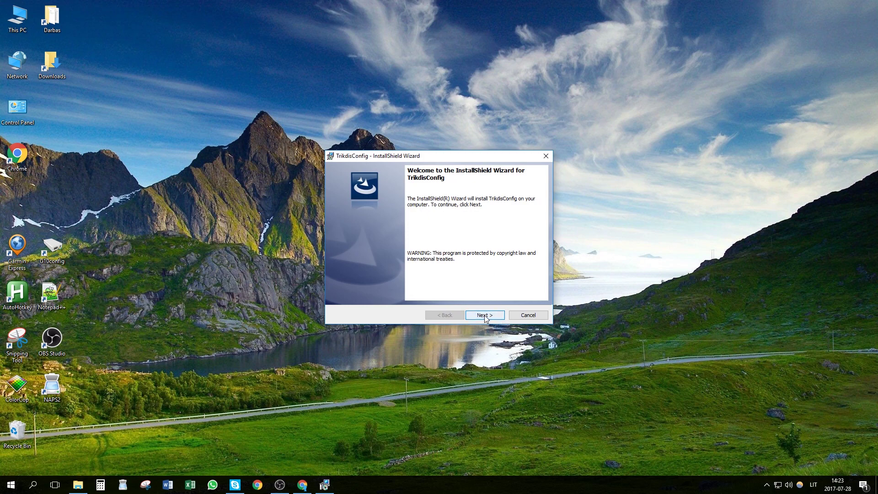
pyautogui.click(486, 319)
pyautogui.click(486, 319)
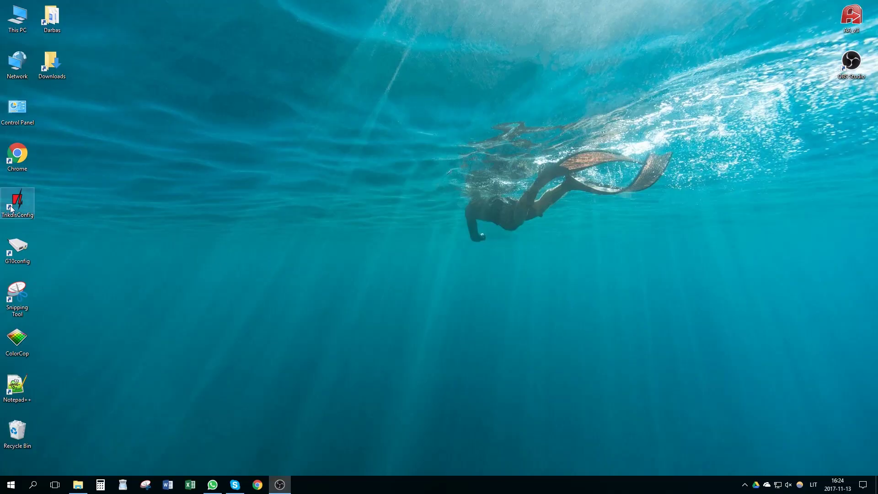
# Launch TrikdisConfig, read the G16 settings, and set Panel type to 11. INTERLOGIX NX-4
pyautogui.doubleClick(11, 208)
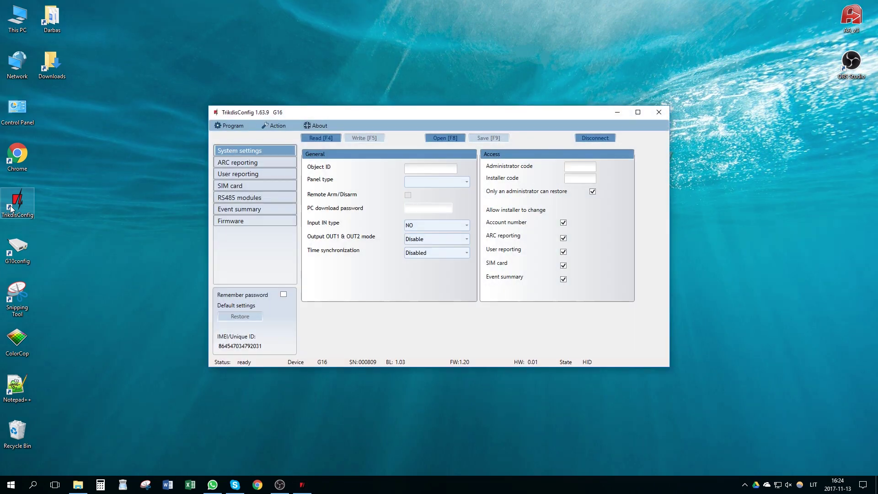
pyautogui.click(315, 139)
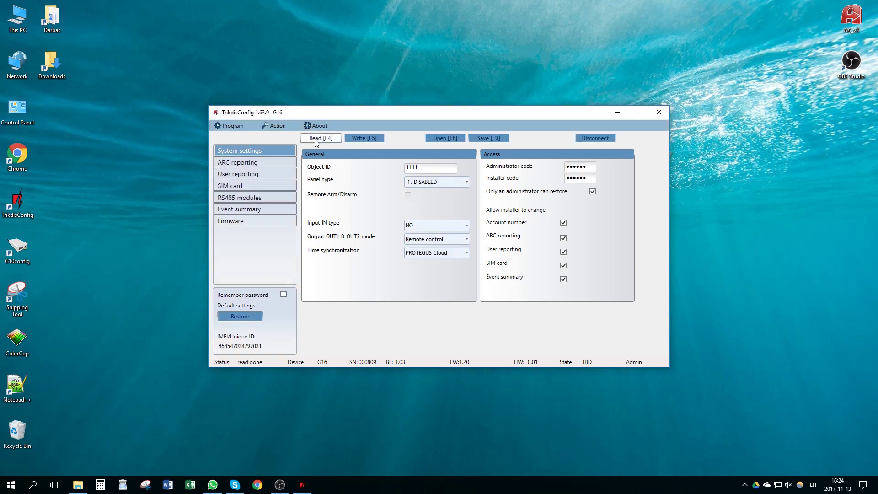
pyautogui.click(421, 182)
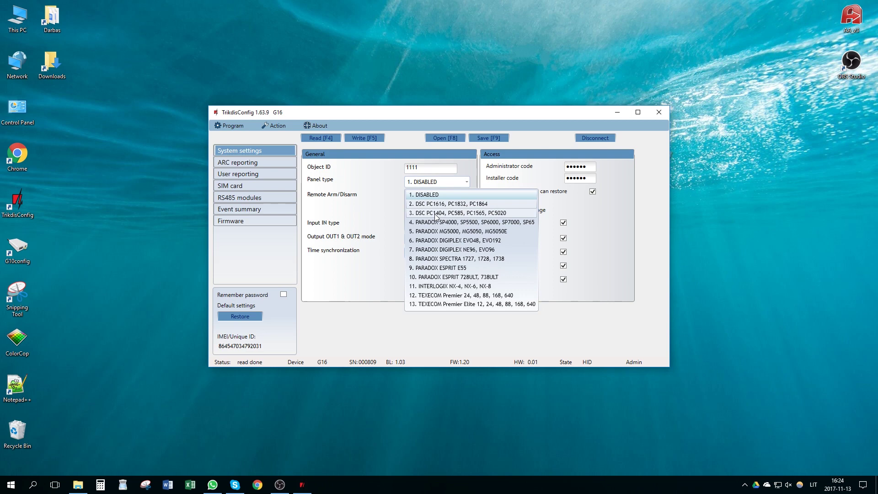
pyautogui.click(432, 286)
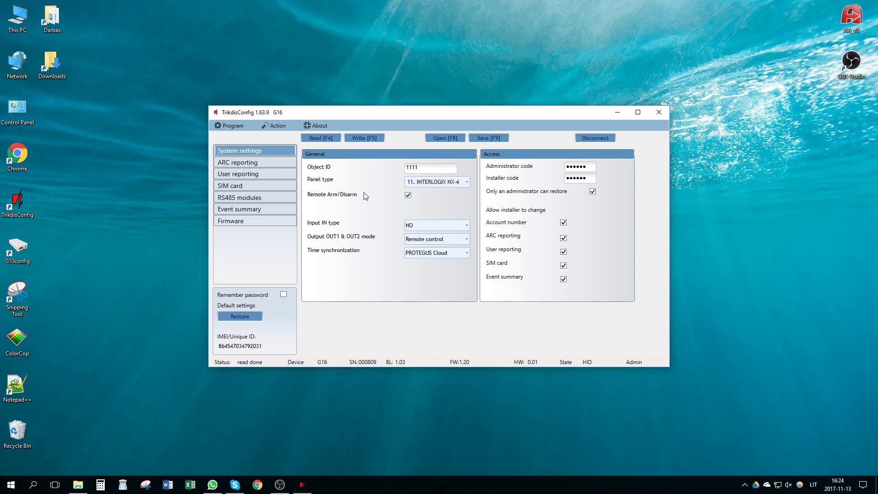
# Enable the Protegus Cloud connection in user reporting, acknowledging the SMS reporting warning
pyautogui.click(261, 174)
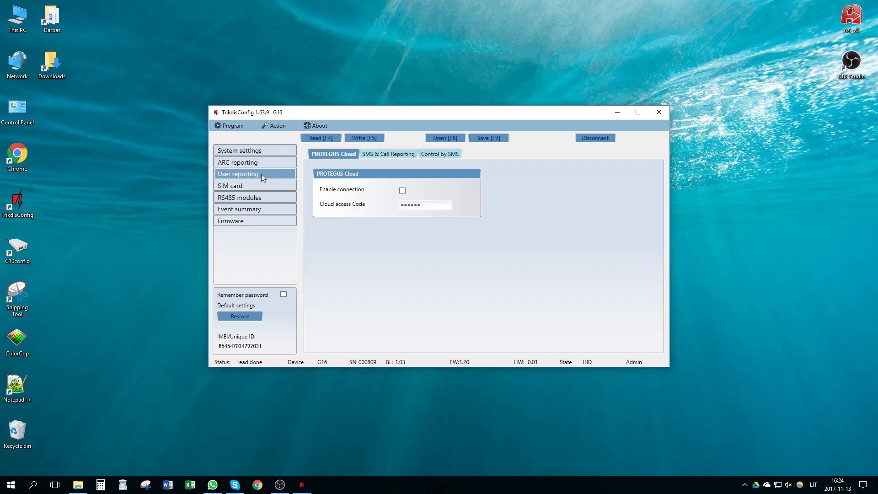
pyautogui.click(403, 190)
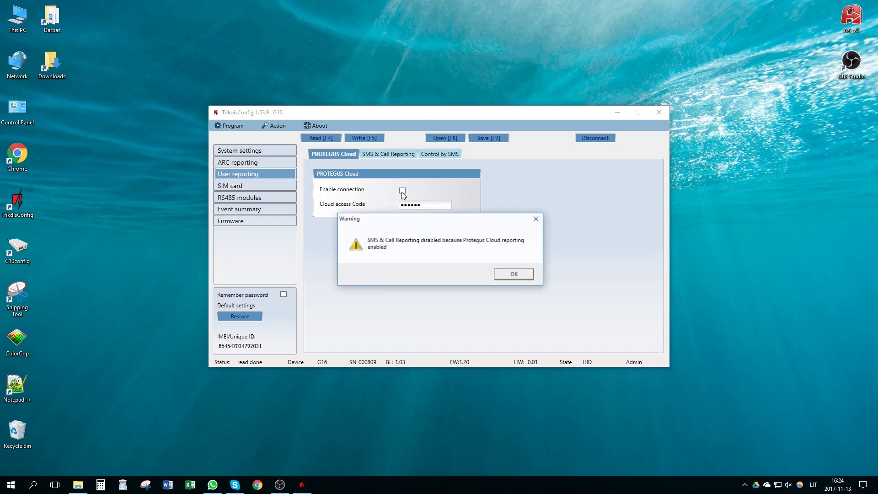
pyautogui.click(514, 274)
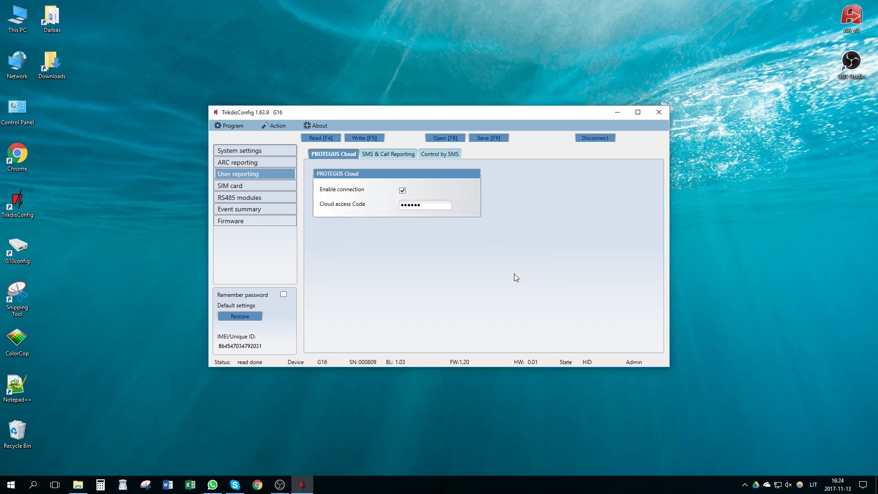
# Confirm the SIM card APN is 'internet' and write the settings to the G16
pyautogui.click(251, 187)
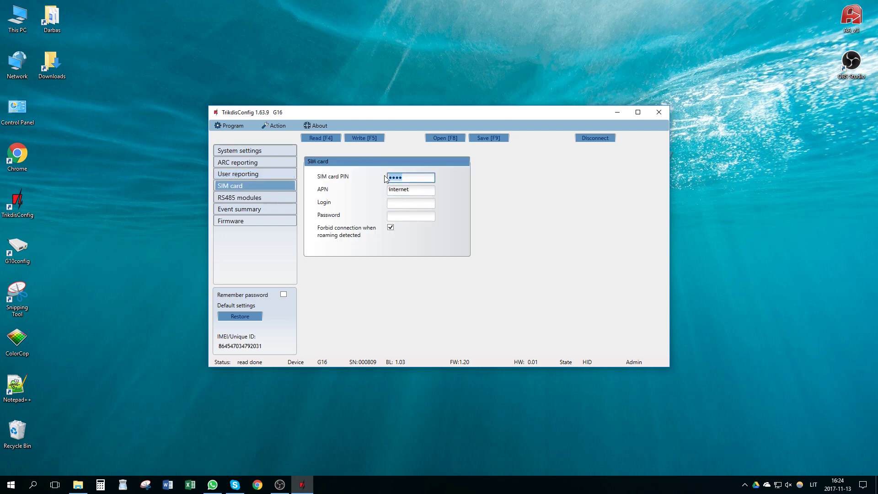
pyautogui.click(419, 192)
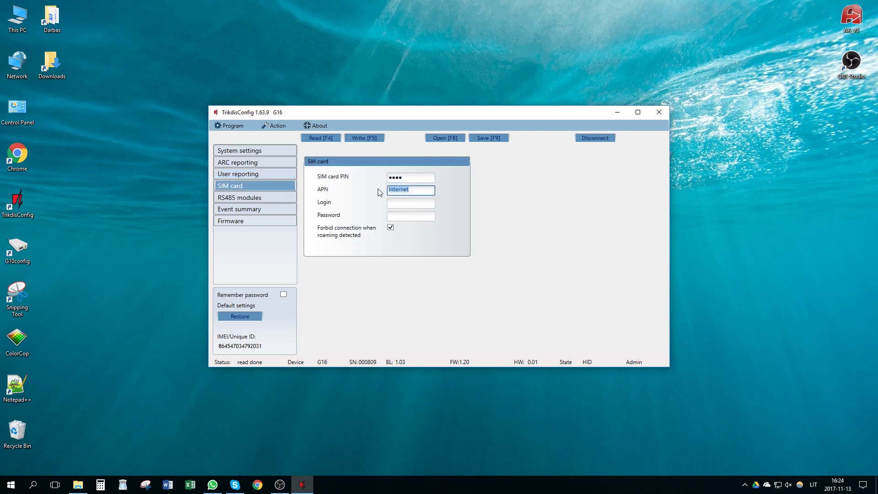
pyautogui.click(359, 138)
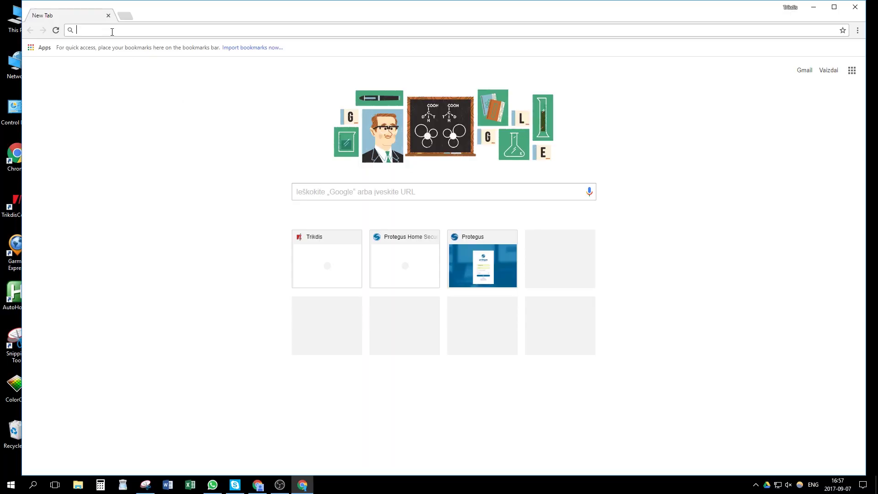
# Go to the Protegus login page and add a new system with the communicator's unique ID
pyautogui.click(112, 30)
pyautogui.write('www.protegus.eu/login')
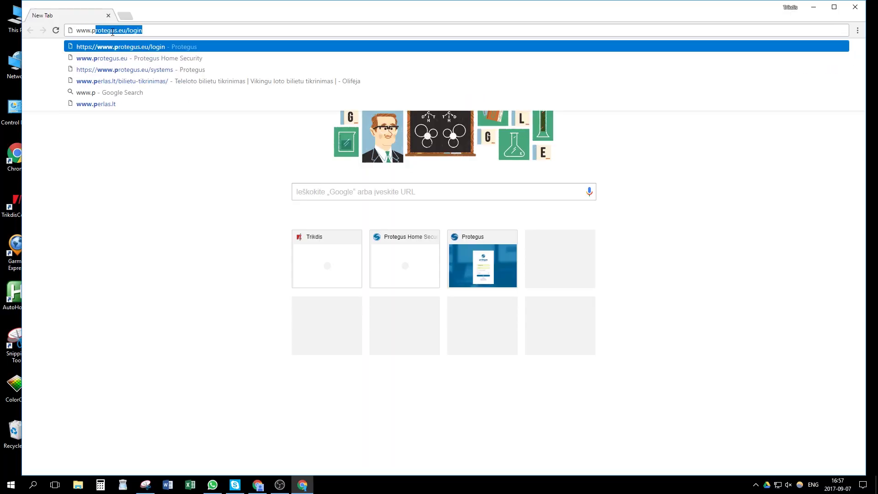
pyautogui.press('Return')
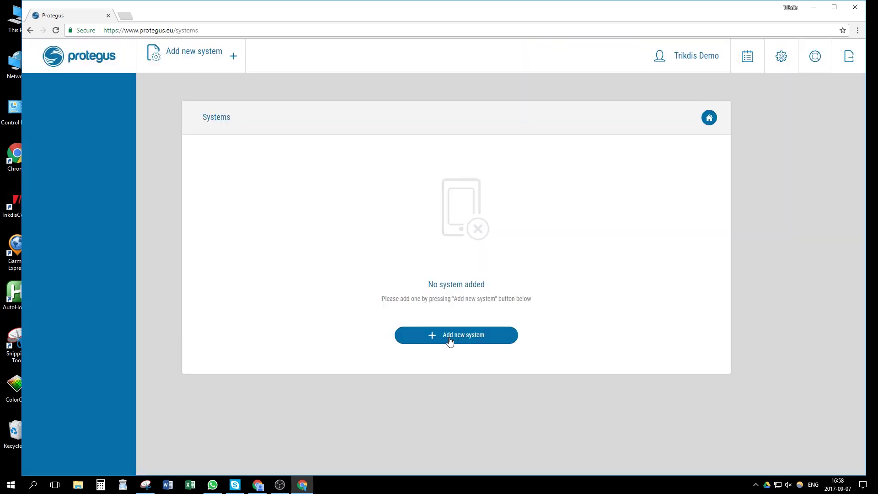
pyautogui.click(449, 341)
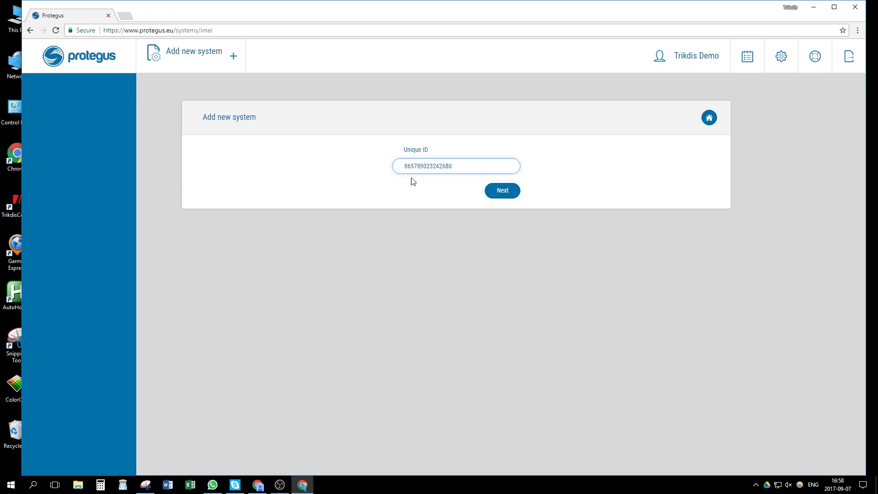
pyautogui.click(504, 198)
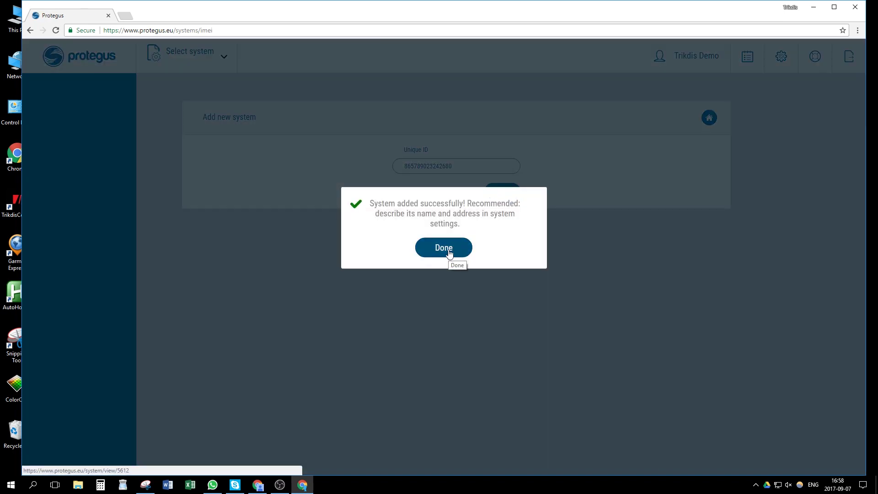
# Open the new system's Areas list and turn Area 1 off using the user PIN
pyautogui.click(450, 253)
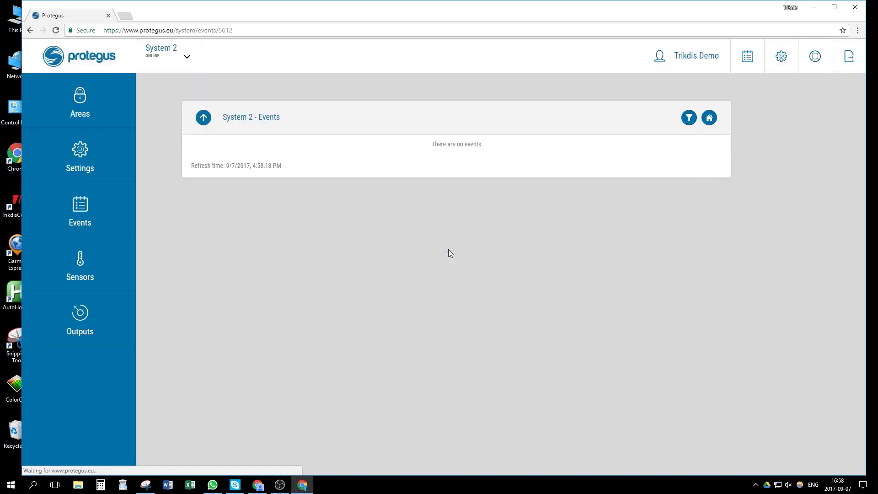
pyautogui.click(76, 206)
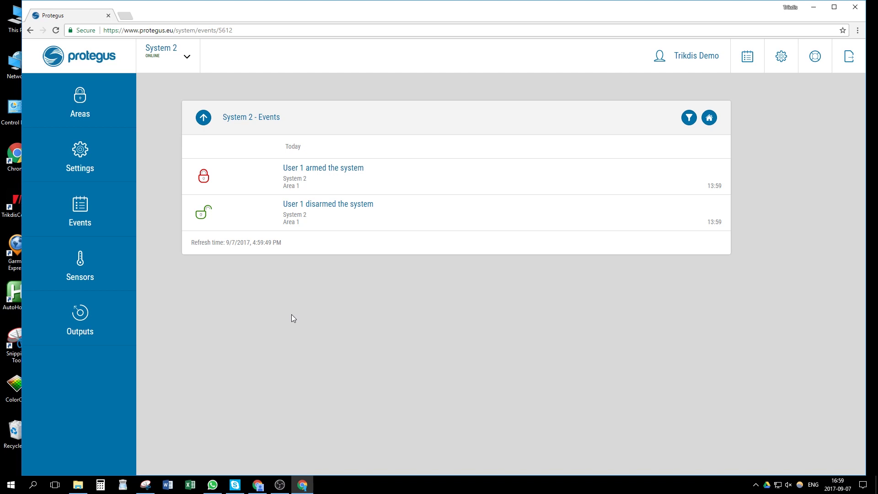
pyautogui.click(87, 131)
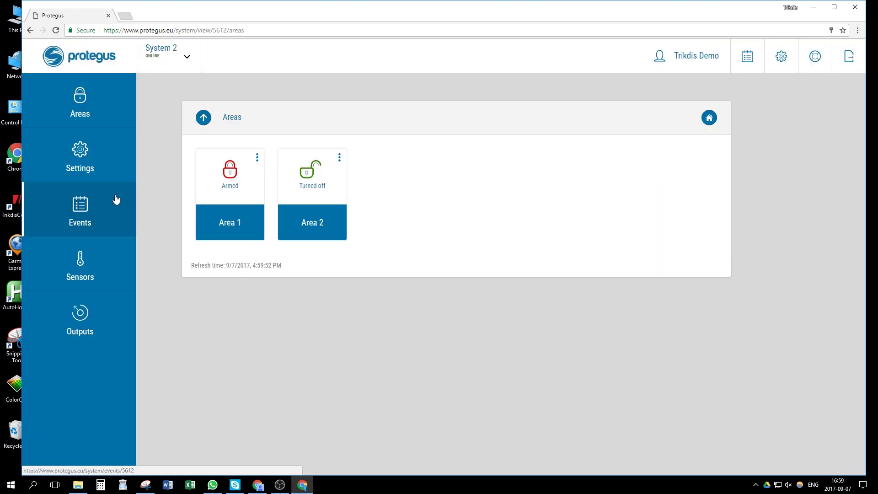
pyautogui.click(231, 174)
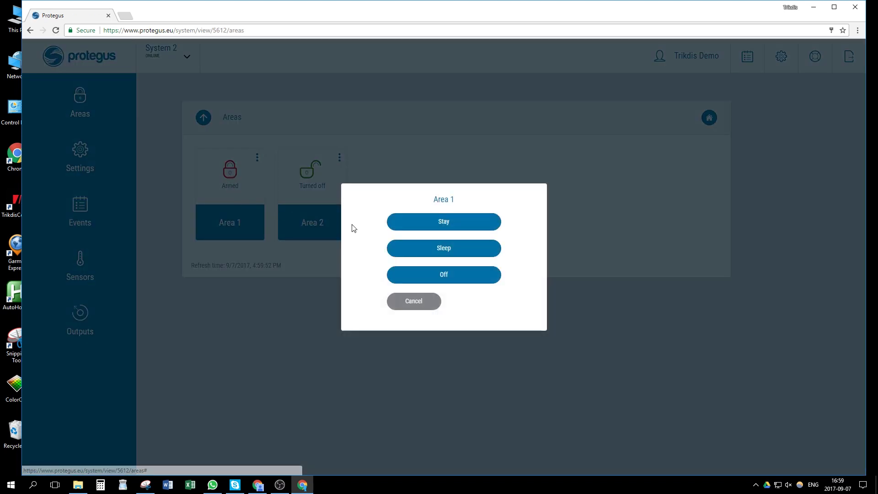
pyautogui.click(443, 275)
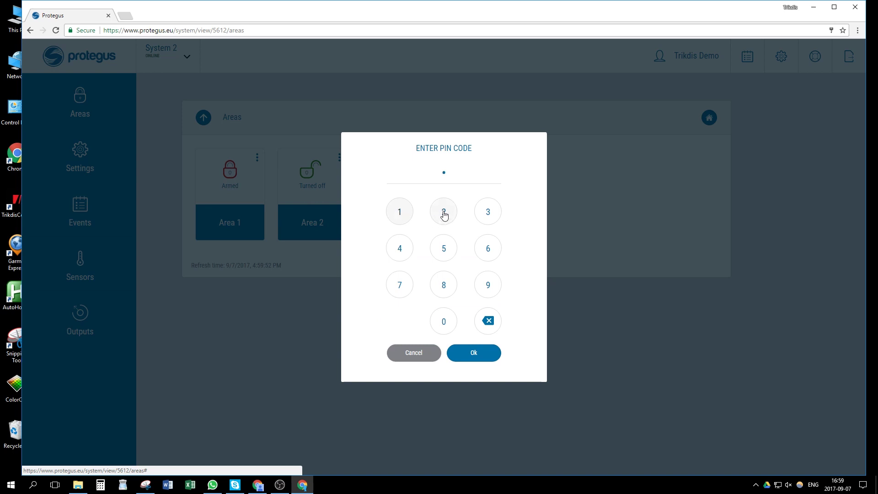
pyautogui.click(410, 251)
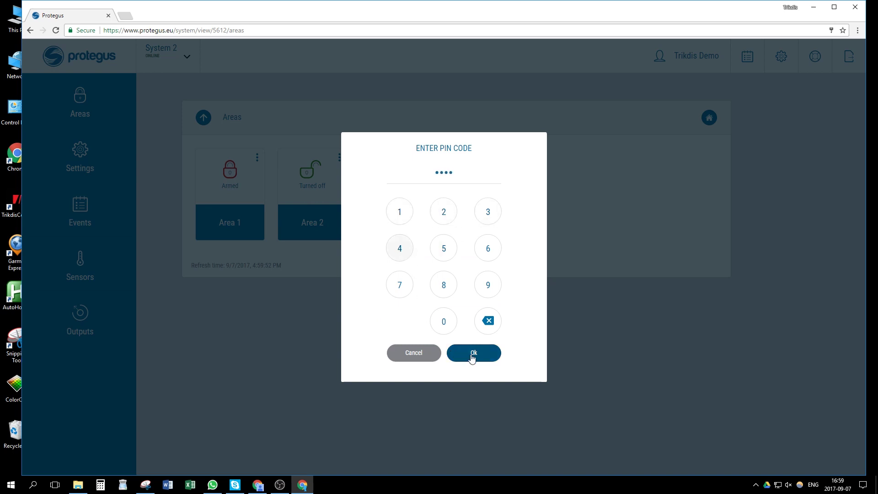
pyautogui.click(461, 356)
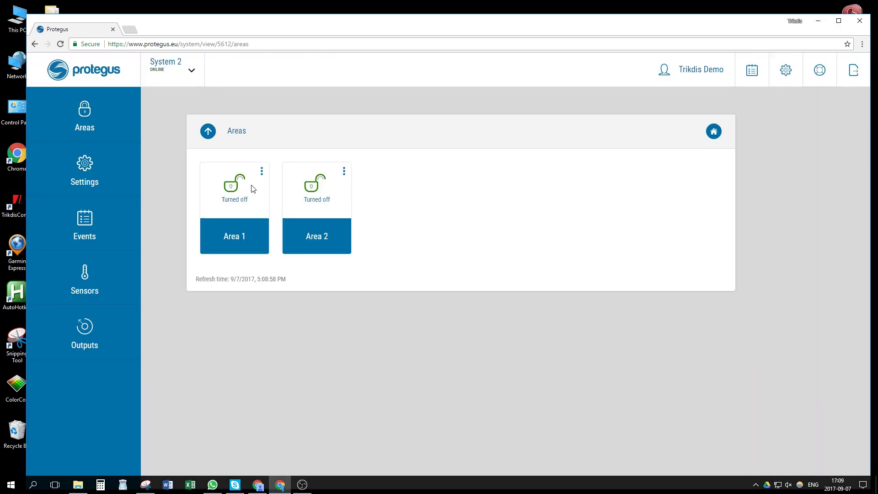
# Arm Area 1 again, confirming with the user PIN
pyautogui.click(238, 190)
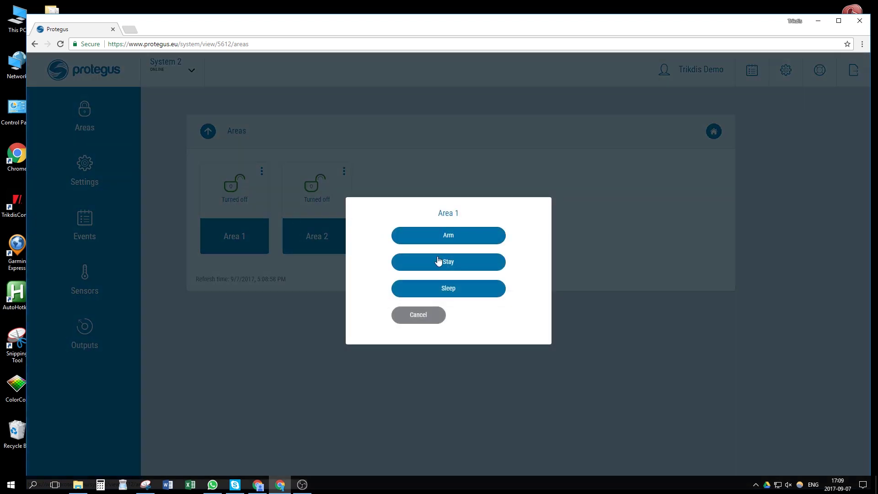
pyautogui.click(449, 236)
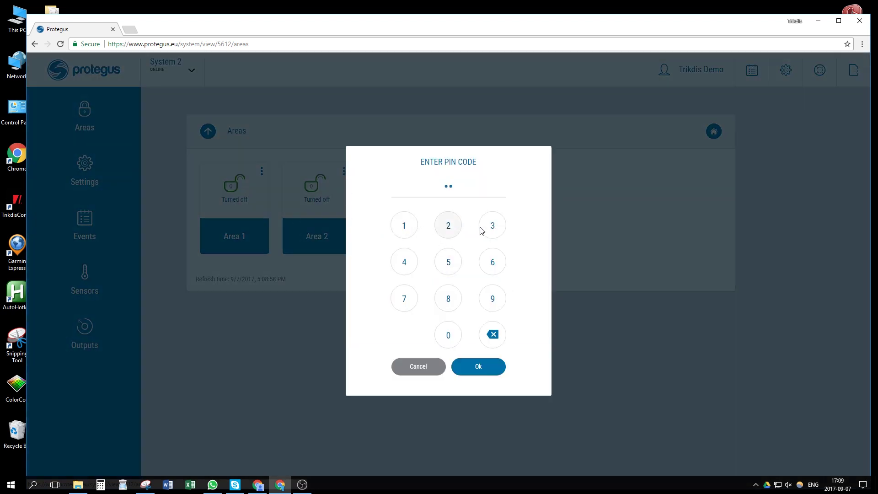
pyautogui.click(462, 369)
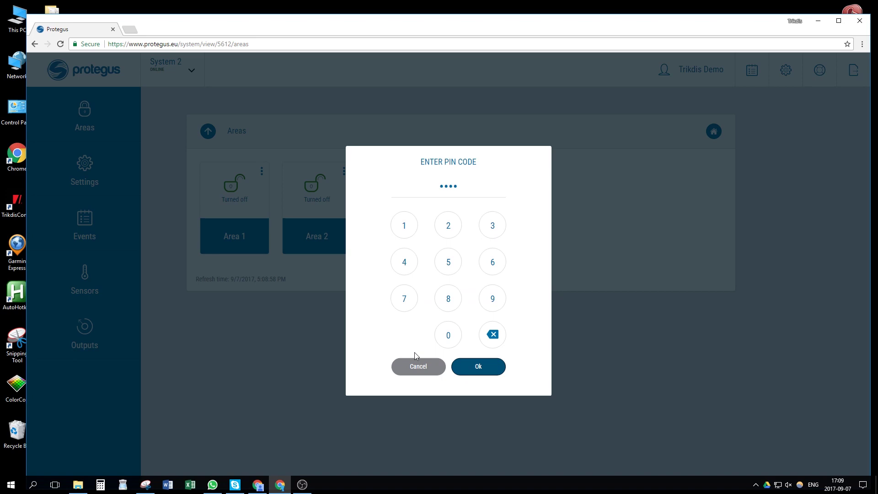